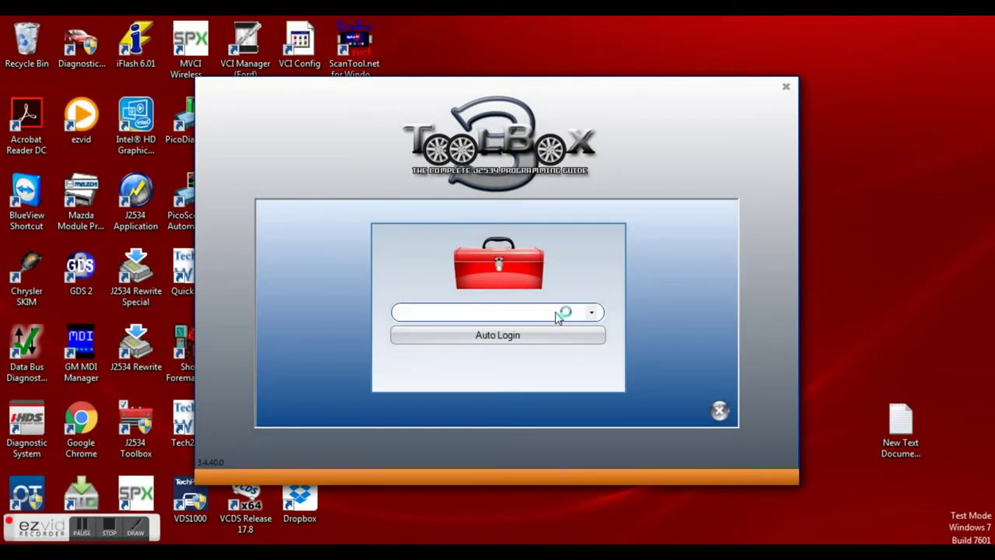
Step: Select CarDAQ-Plus 2 as the pass-thru device and log in automatically
click(585, 314)
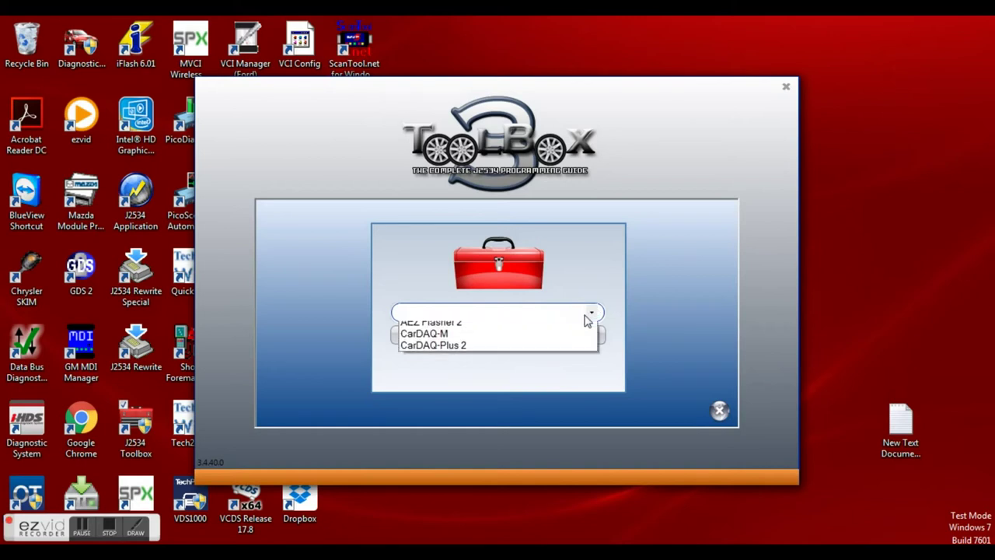
click(558, 326)
click(571, 313)
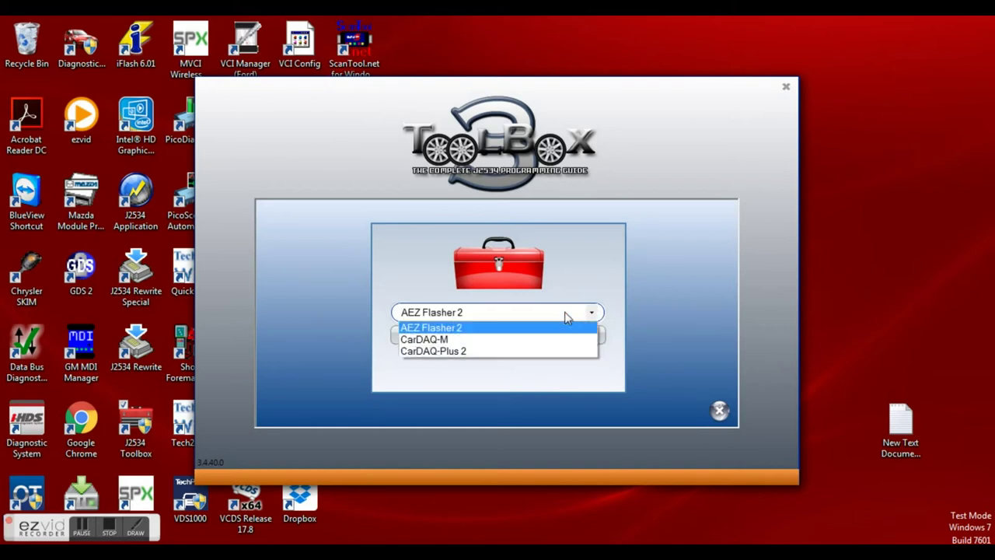
click(522, 349)
click(523, 336)
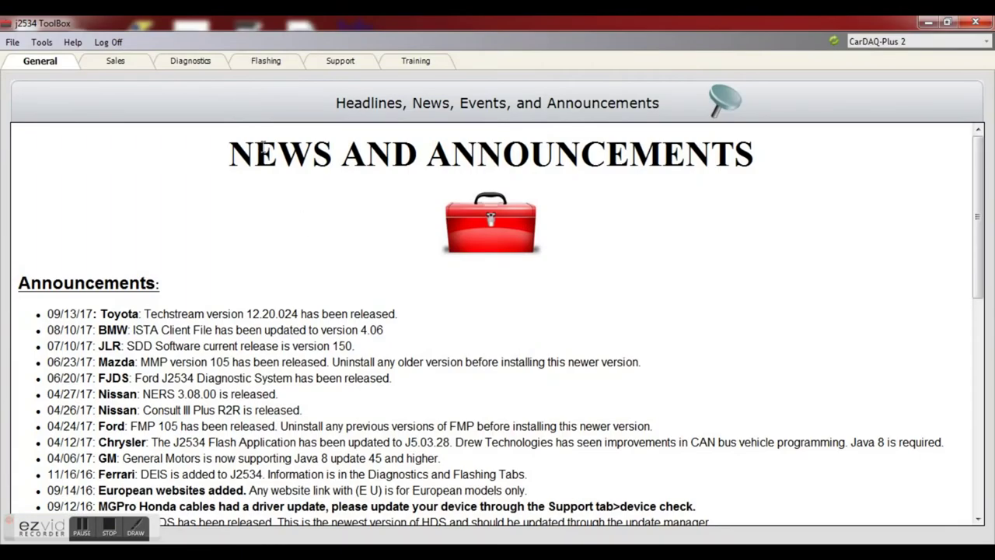
Step: Read the Chrysler module's part number (05187233AD), confirming the ignition on/off prompts
click(257, 62)
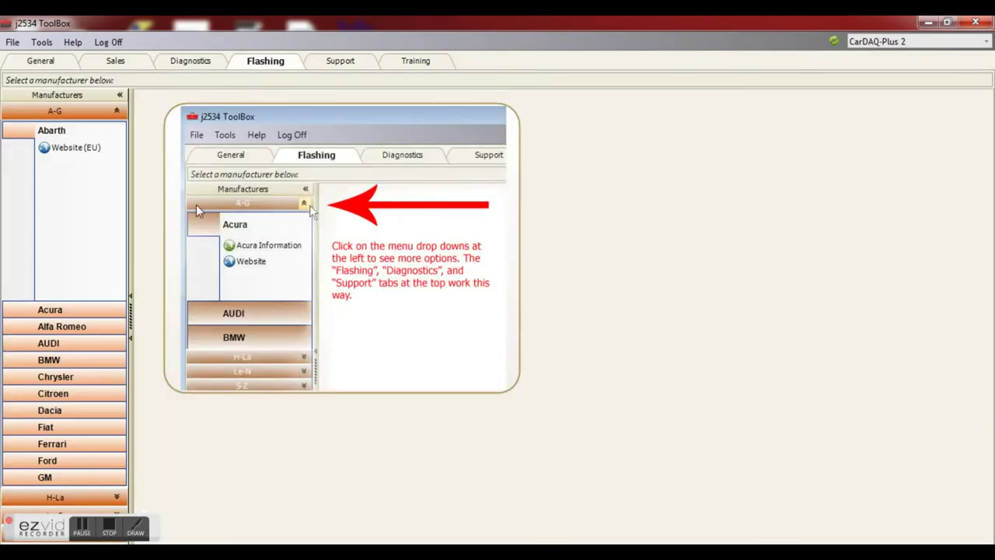
click(87, 377)
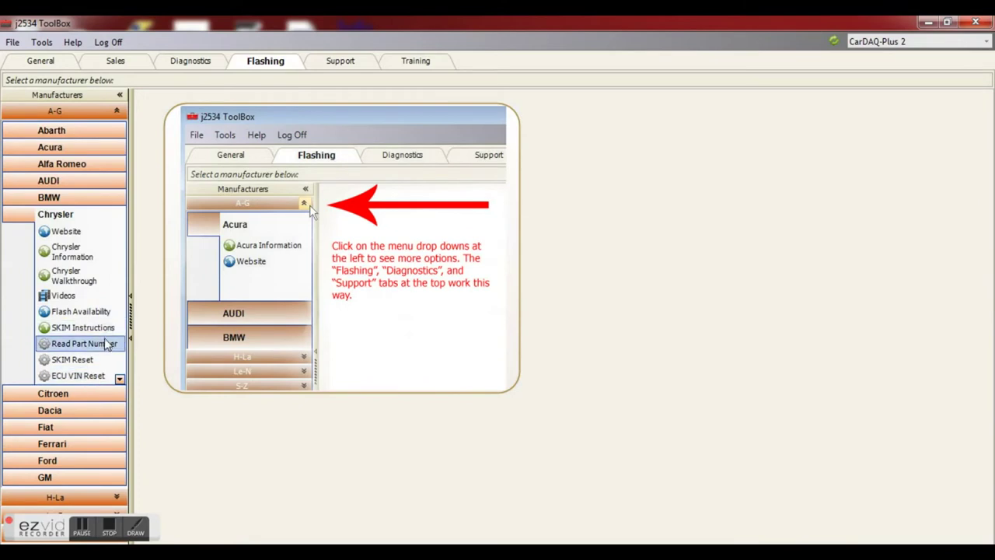
click(115, 343)
click(257, 222)
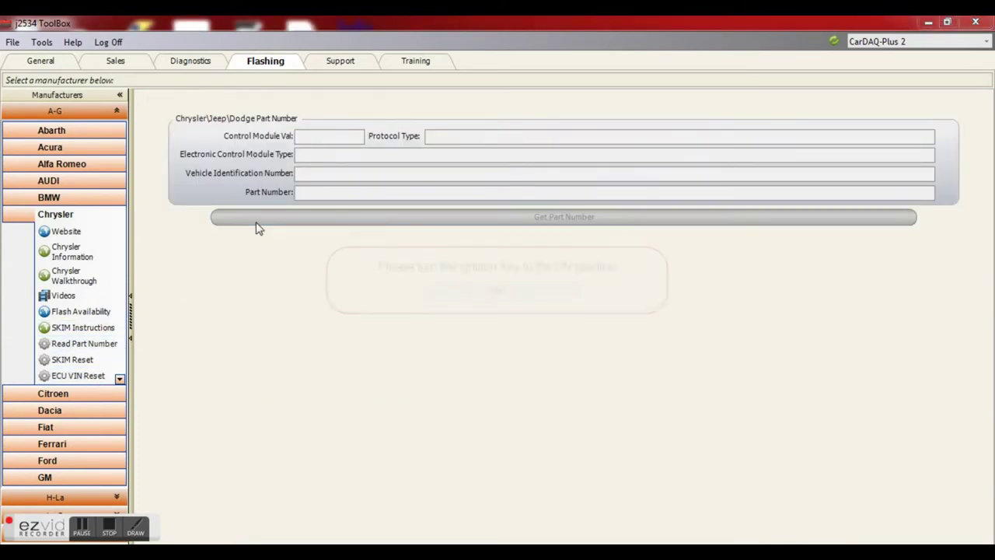
click(439, 285)
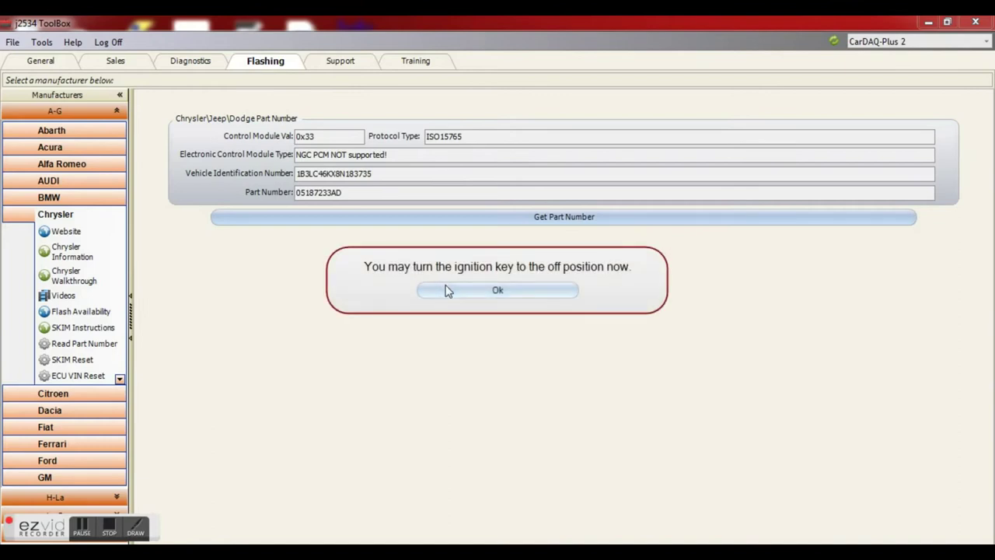
click(440, 289)
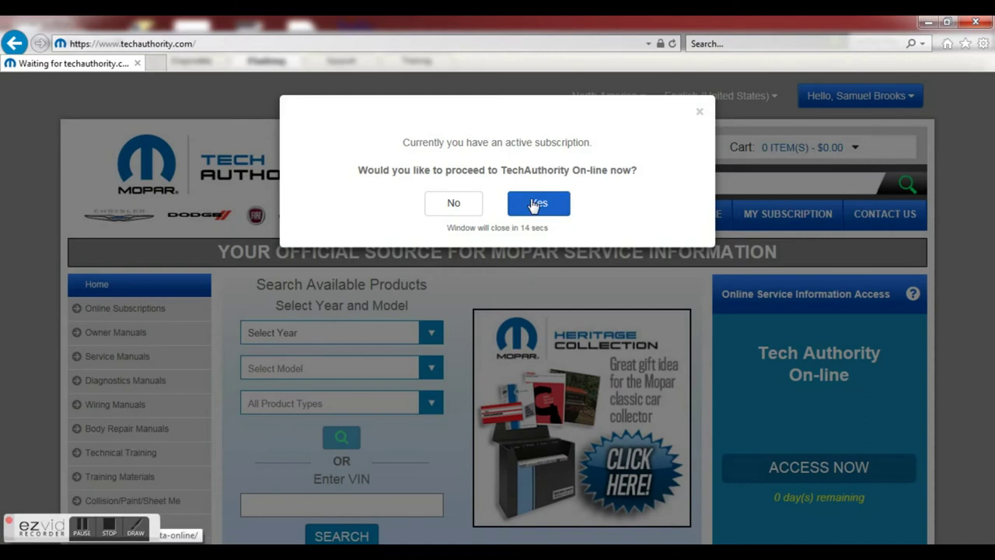
Step: Proceed to TechAuthority On-line and reach the ECU reprogramming files page via J2534 Flash Application
click(534, 204)
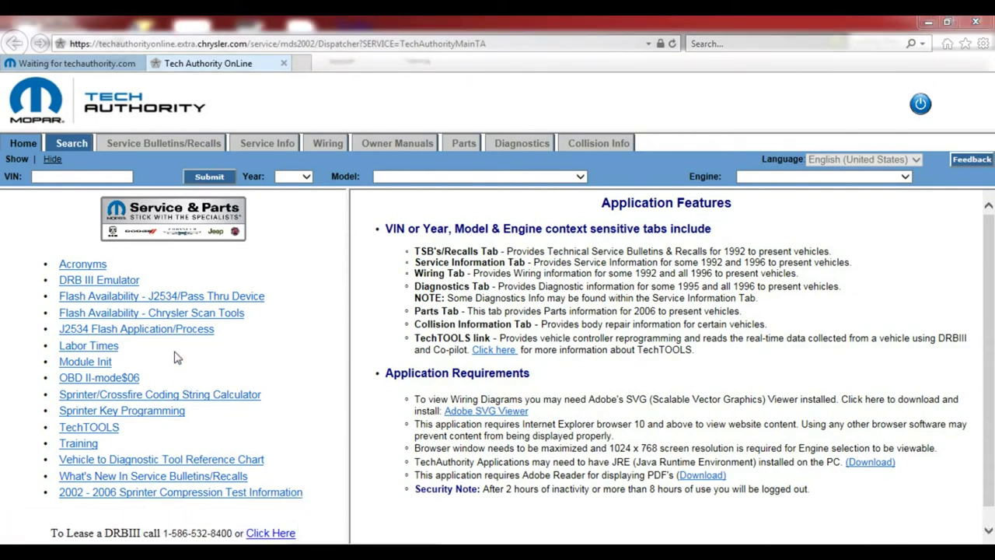
click(202, 329)
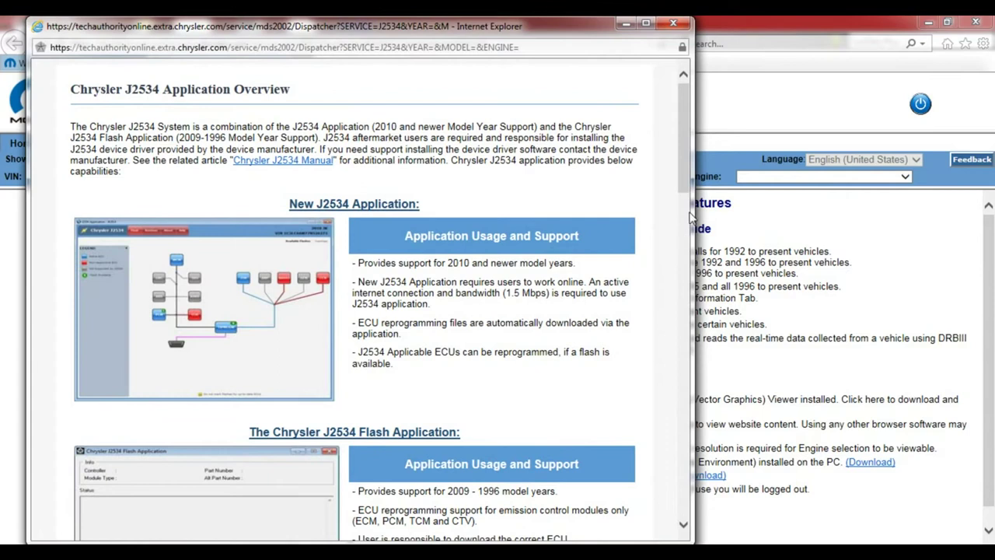
drag(684, 198, 688, 231)
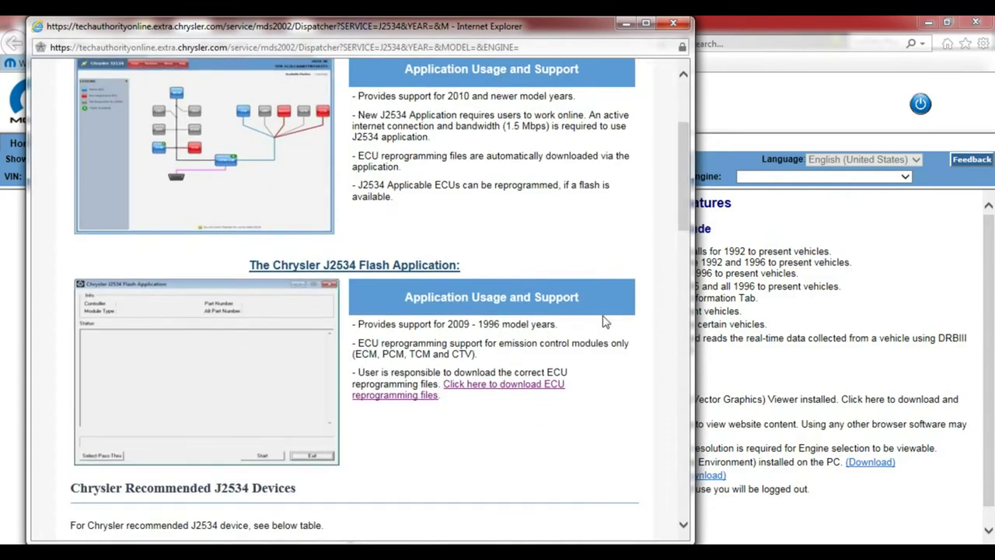
click(498, 386)
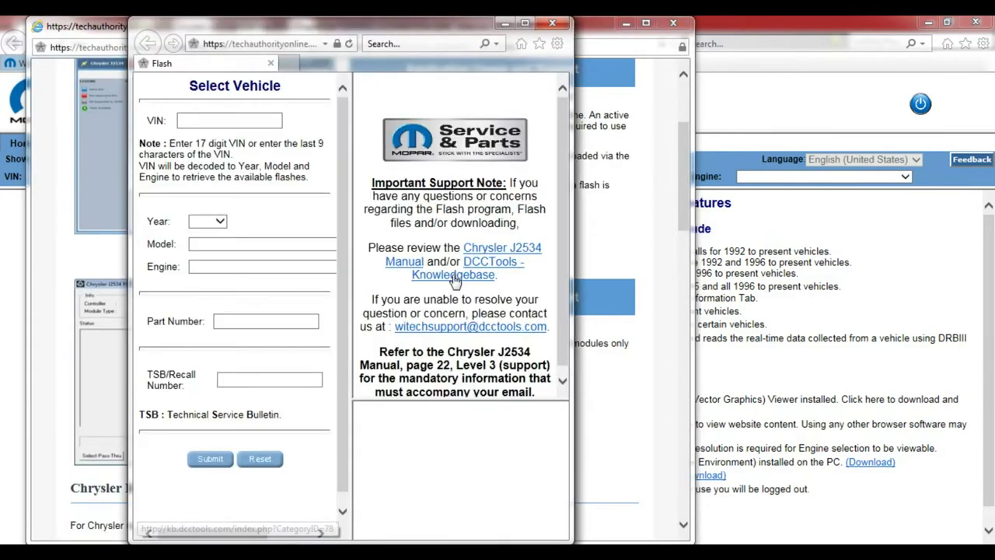
Step: Search flashes for part number 05187233AD and maximize the Flash window
click(267, 325)
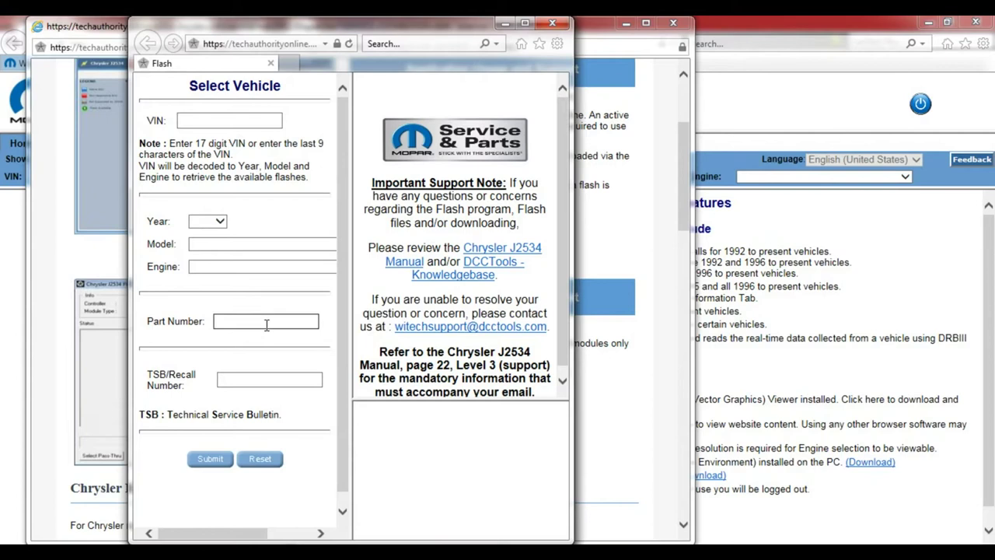
text(05187233AD)
click(210, 459)
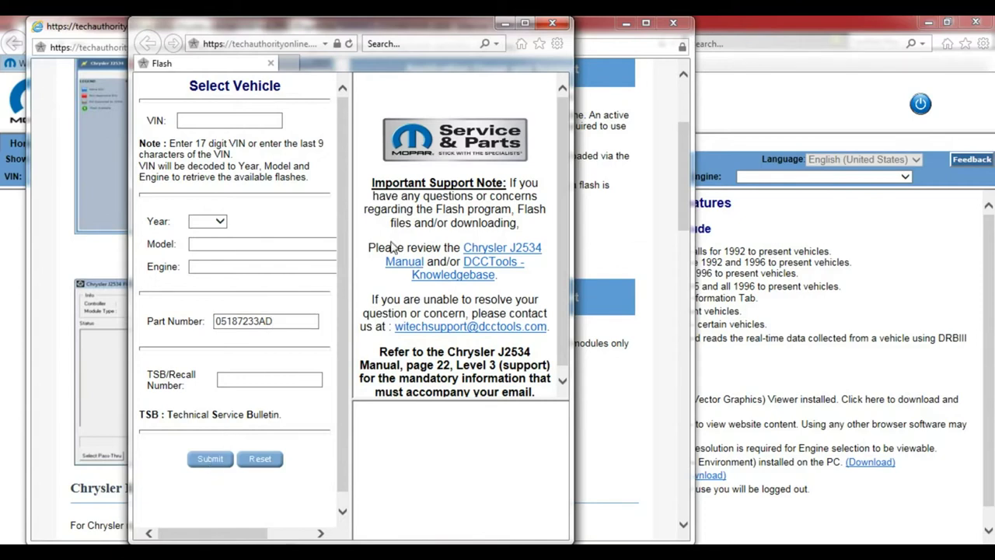
click(525, 23)
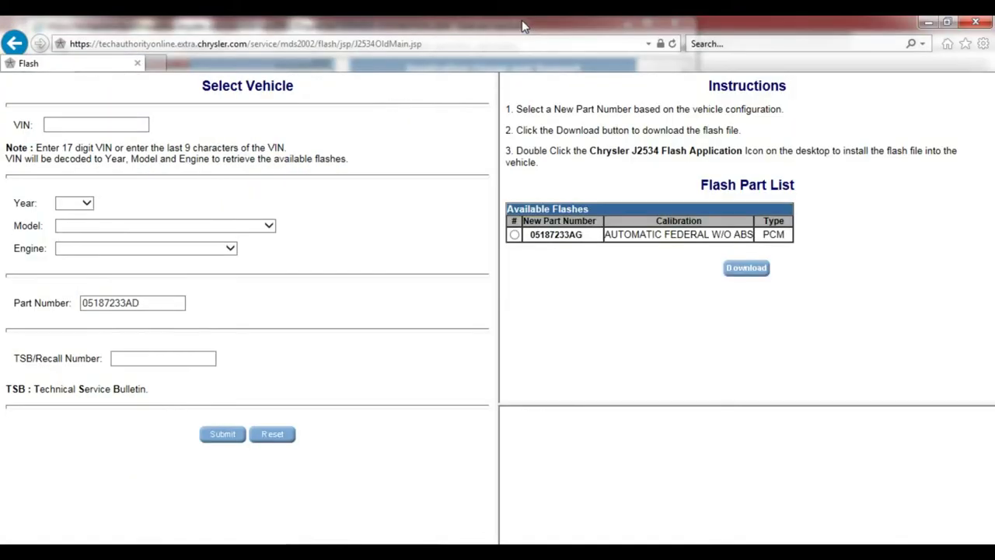
Step: Re-enter part number 05187233AD and search the available flashes again
click(515, 235)
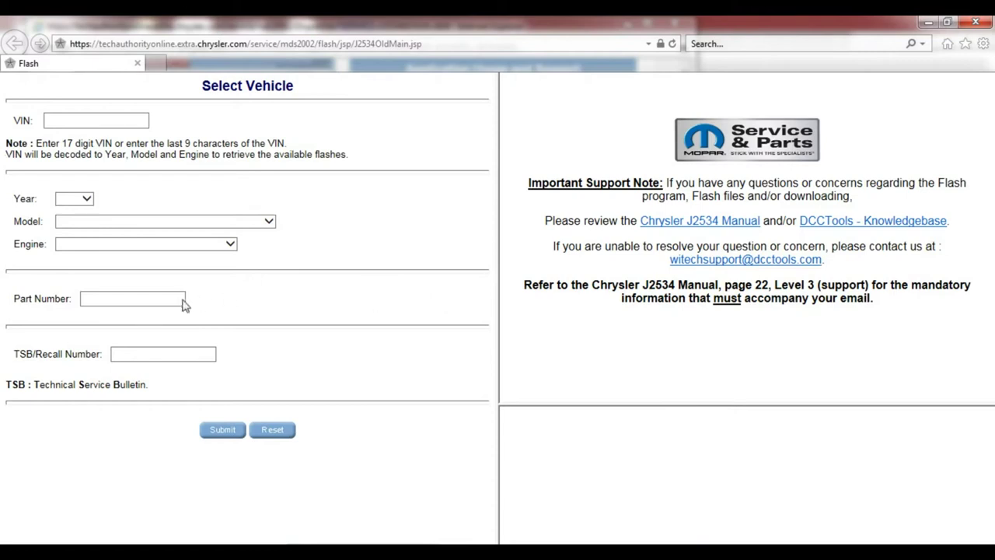
click(171, 300)
text(05187233AD)
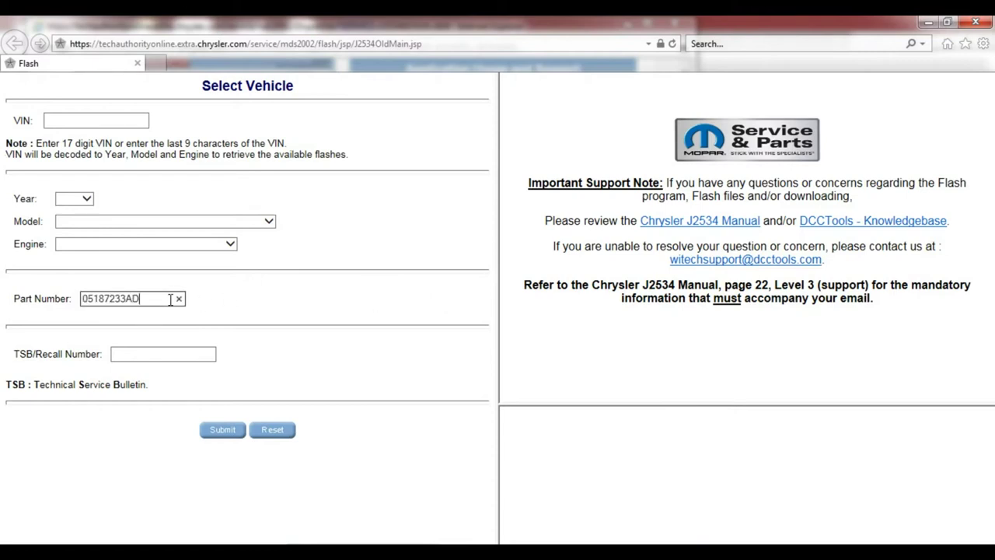
click(220, 430)
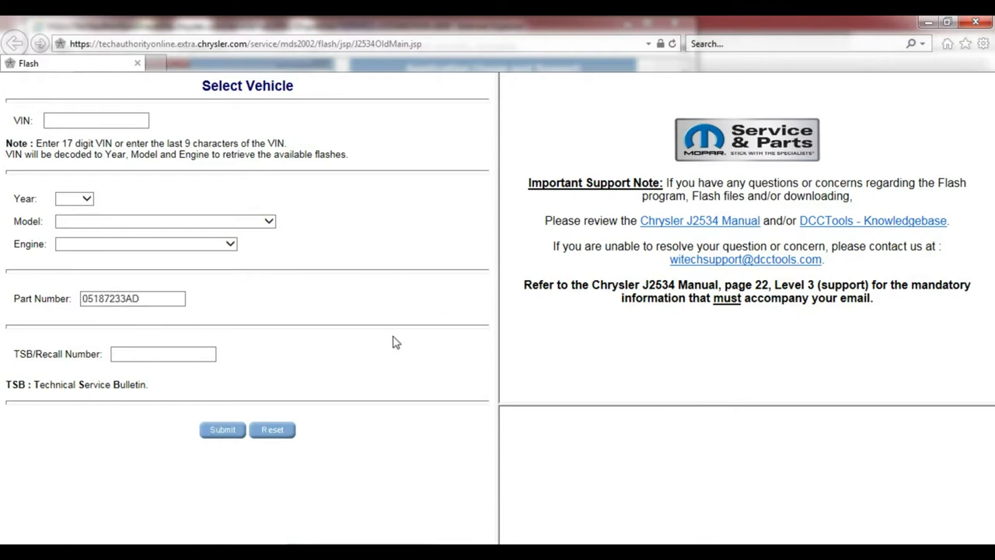
Step: Download the 05187233AG calibration's flash files, letting the Java applet run
click(514, 234)
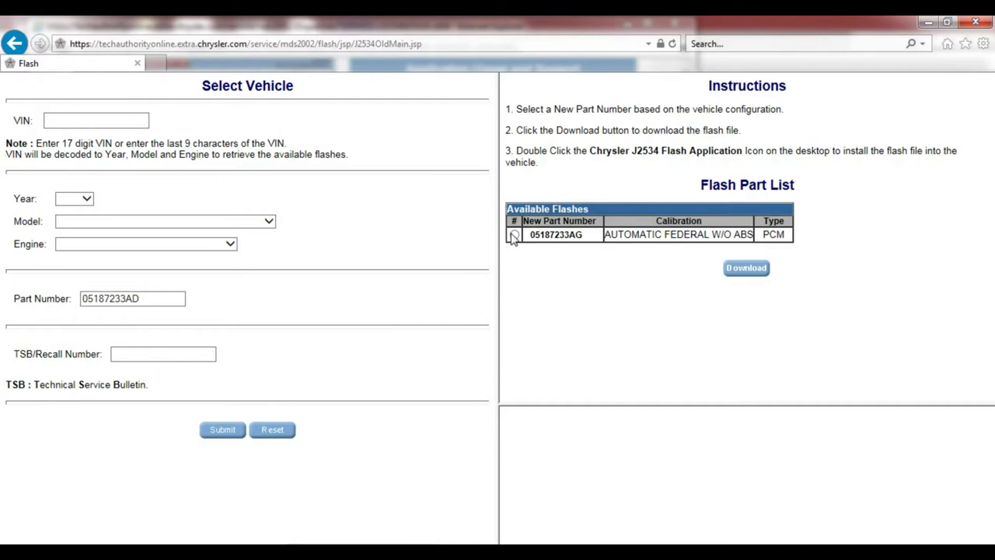
click(740, 272)
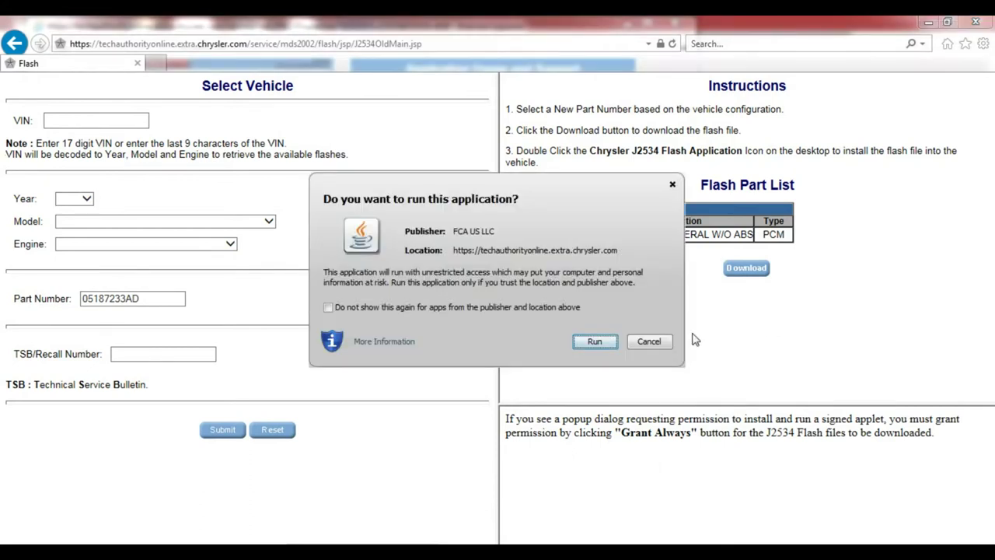
click(581, 344)
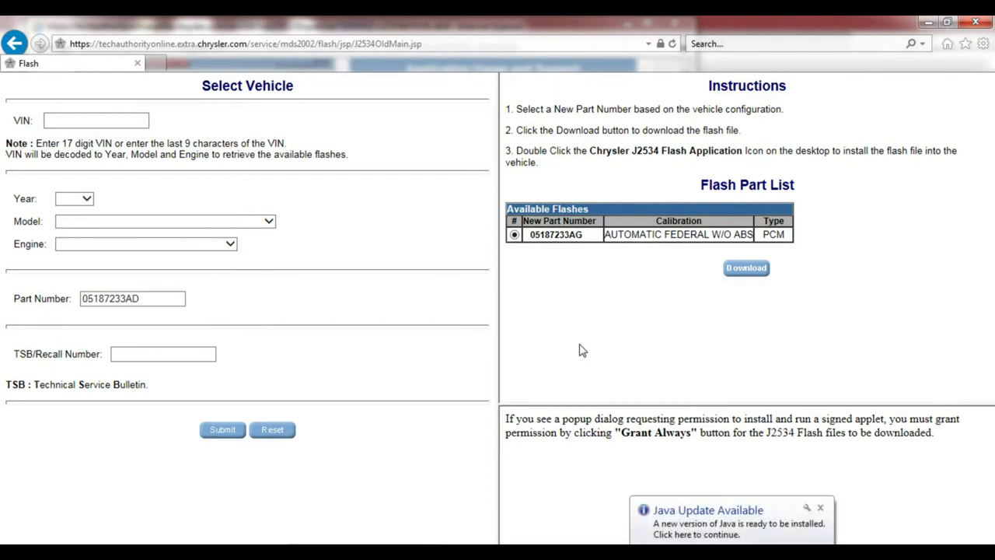
click(820, 507)
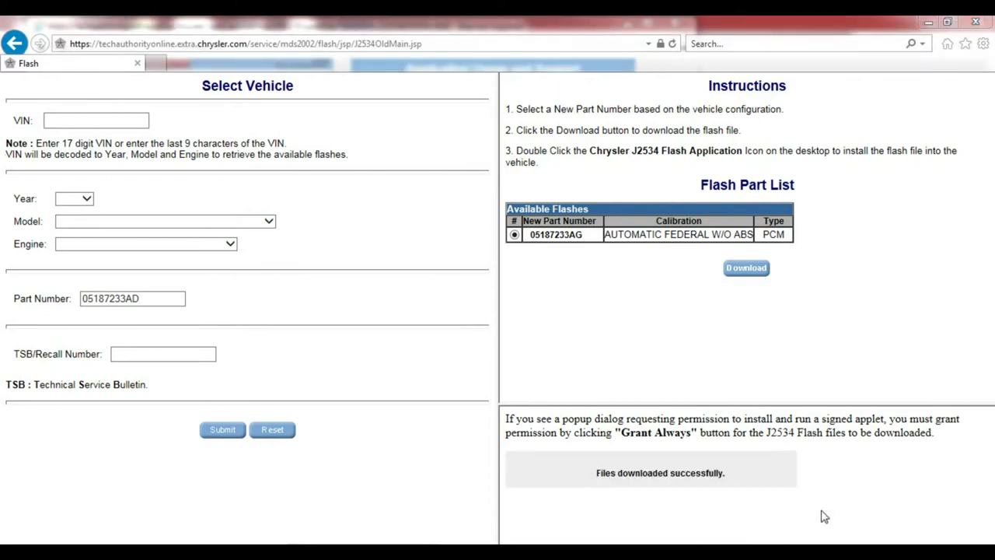
Step: Launch the legacy Chrysler J2534 Flash Application for a 2009-or-earlier vehicle
click(927, 23)
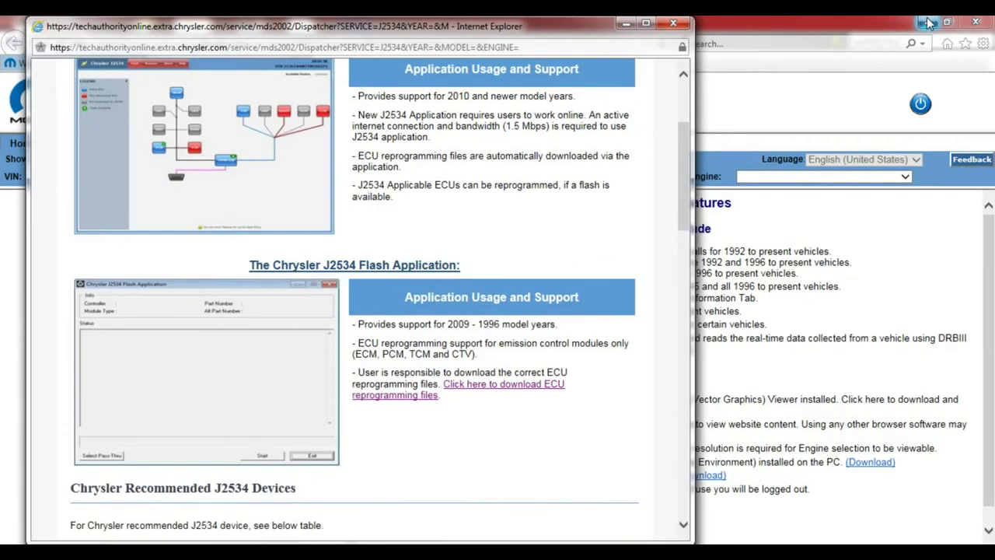
click(928, 23)
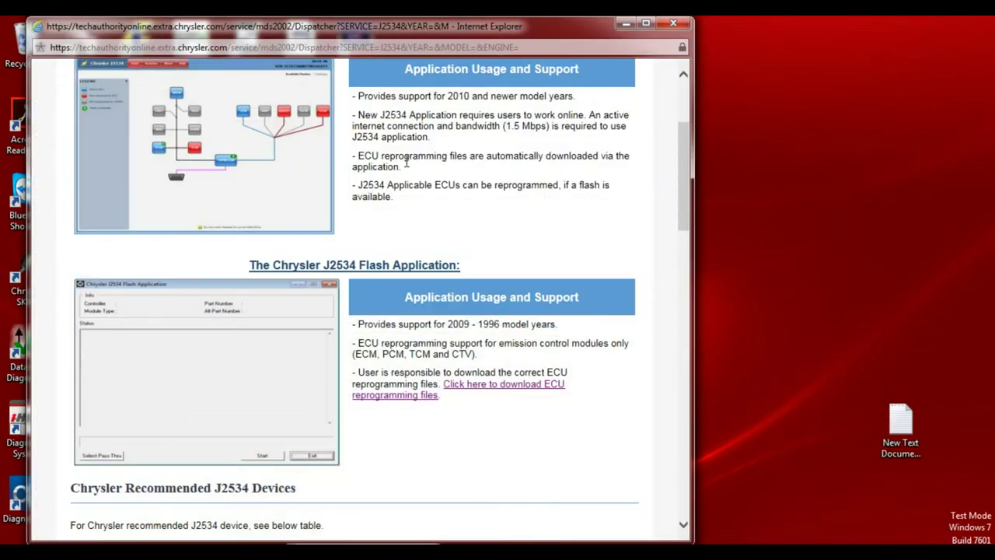
click(626, 24)
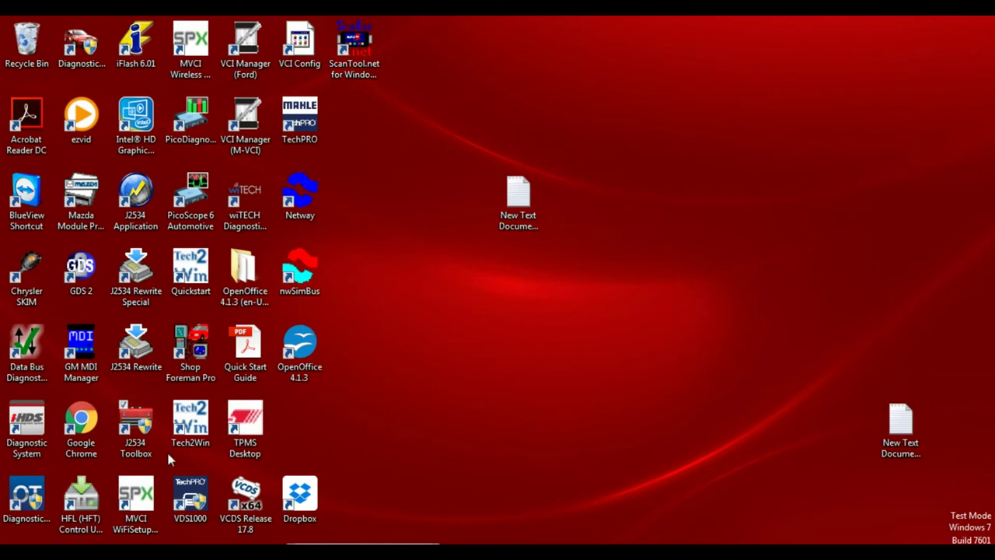
double_click(137, 198)
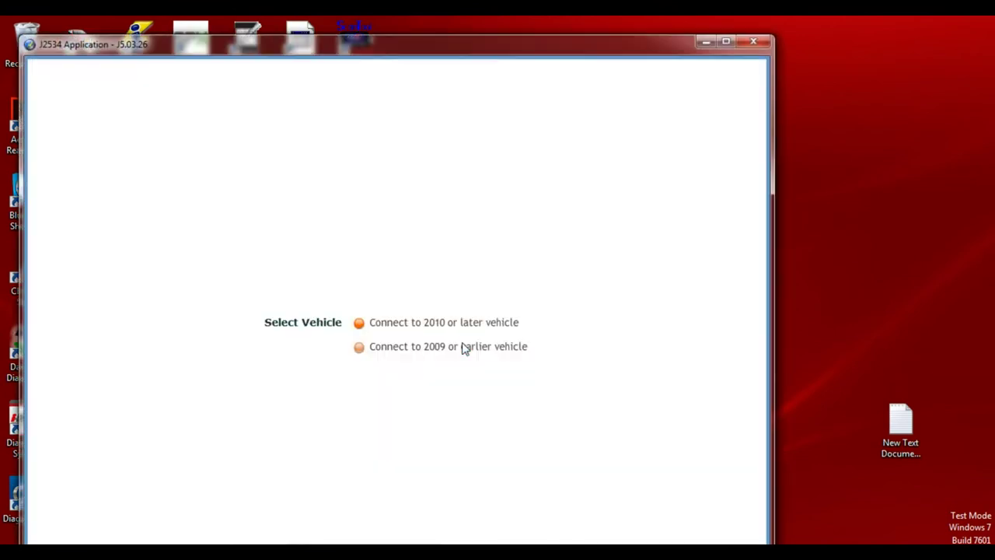
click(447, 349)
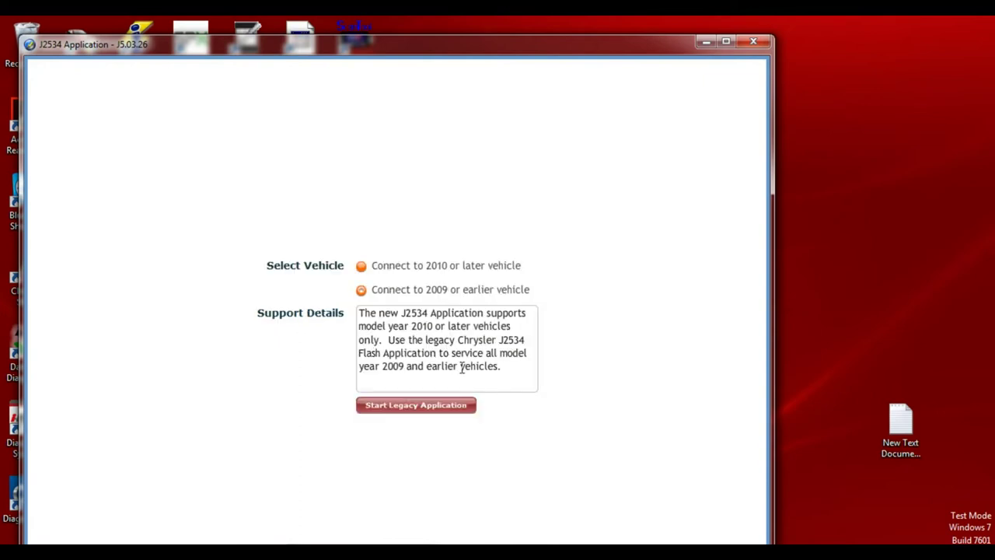
click(416, 410)
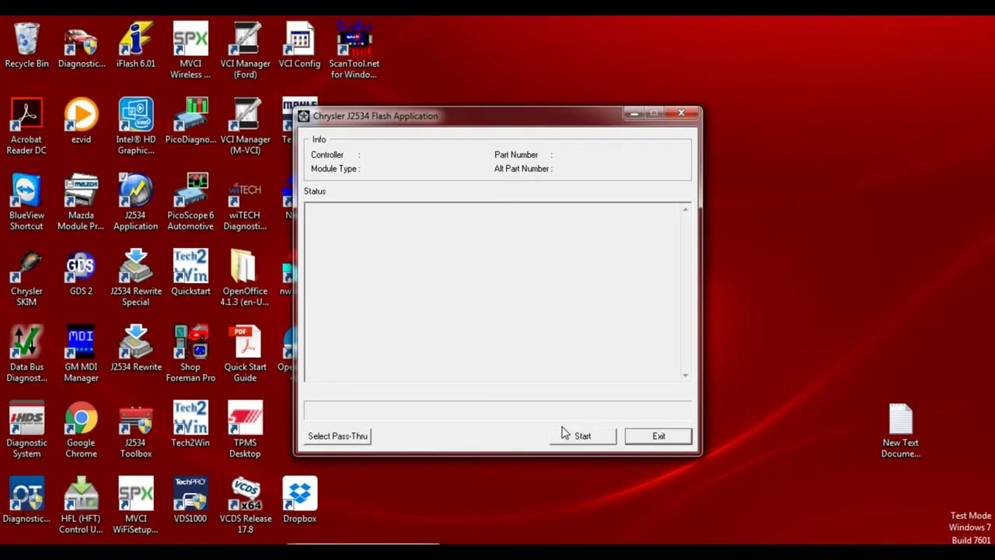
Step: Start the PCM flash, allow vrflash through the firewall, then choose CarDAQ-Plus 2 after failures
click(568, 438)
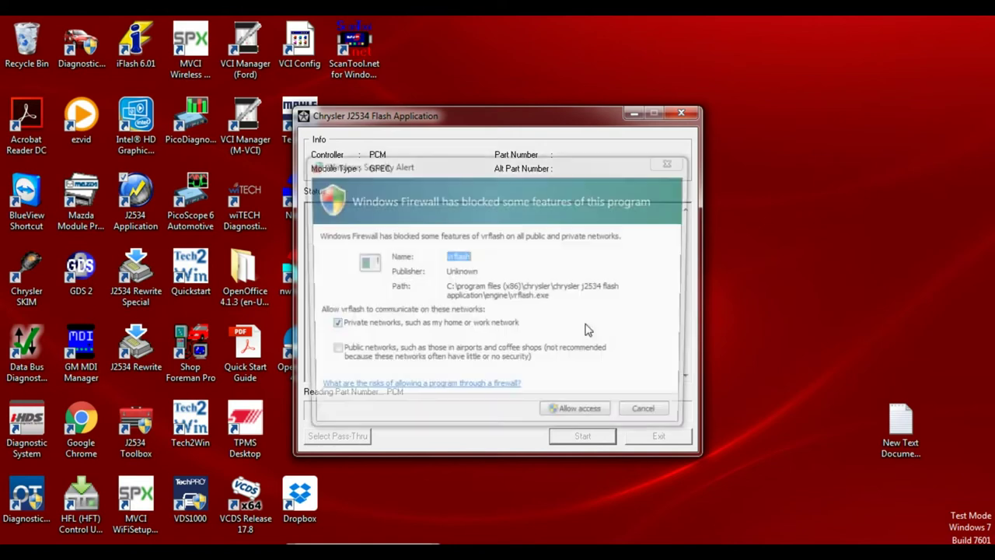
click(563, 417)
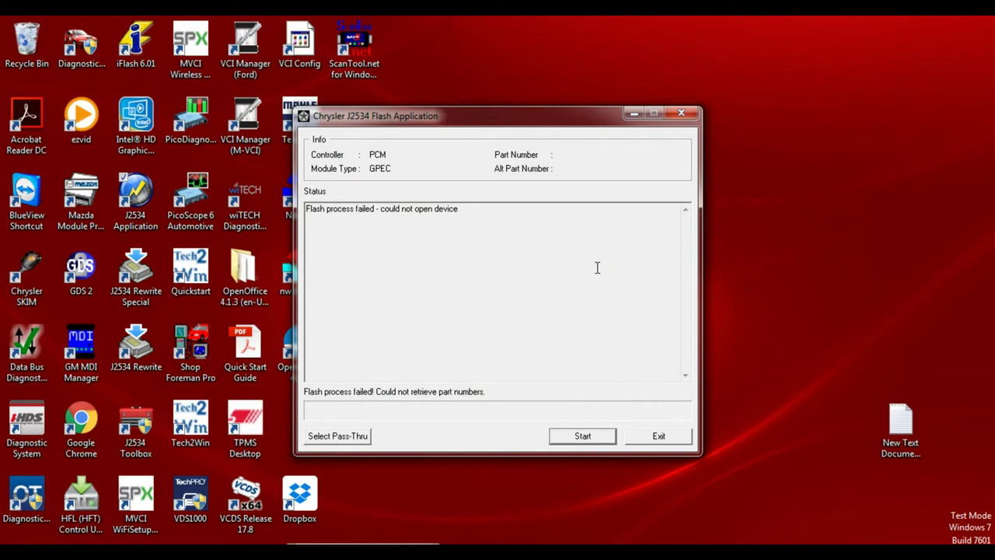
click(582, 437)
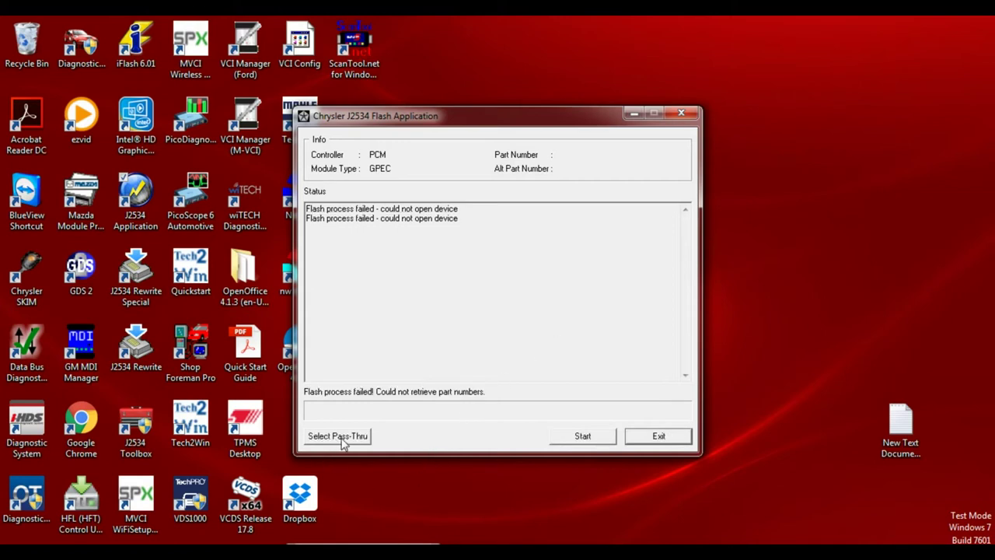
click(341, 438)
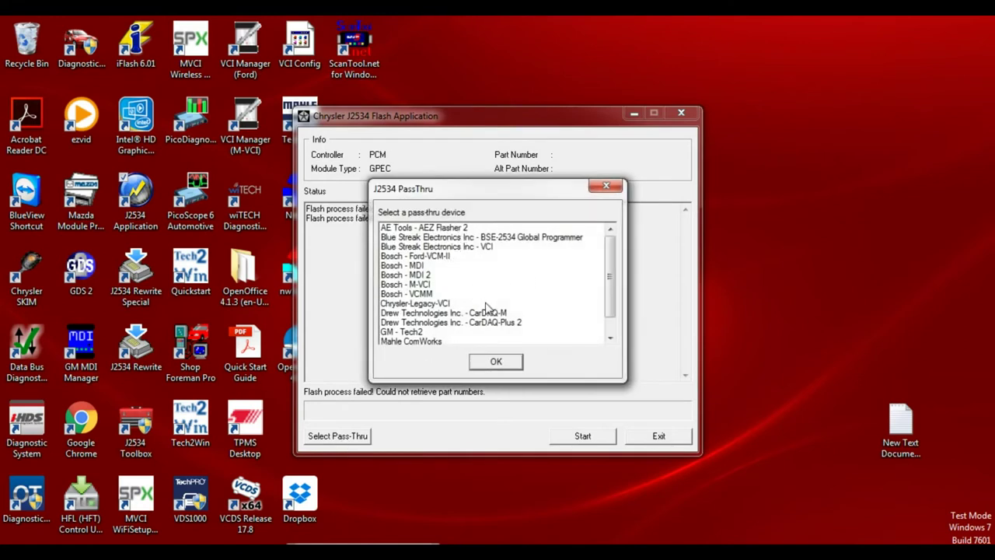
click(455, 322)
Step: Confirm CarDAQ-Plus 2 and restart the flash, reading alt part number 05187233AD
click(501, 361)
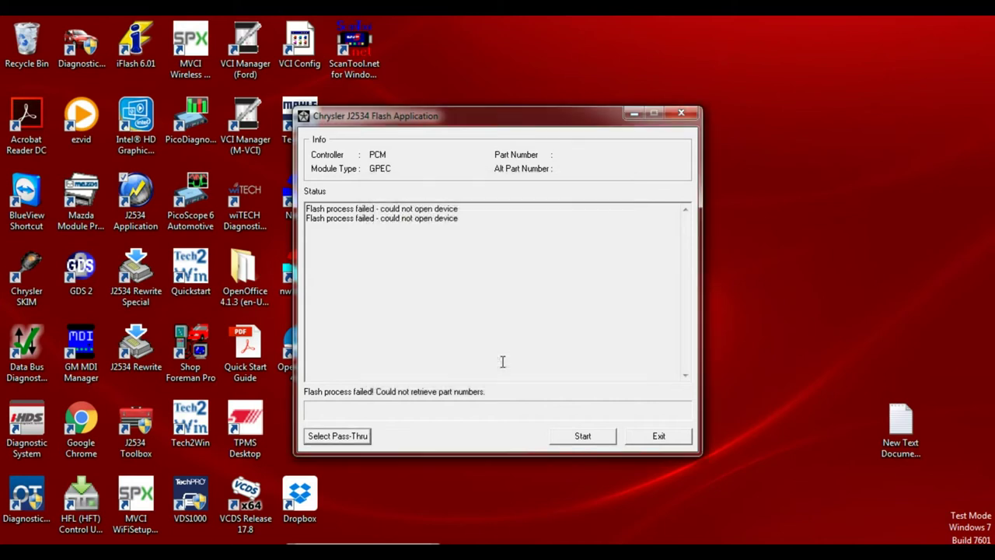
click(585, 437)
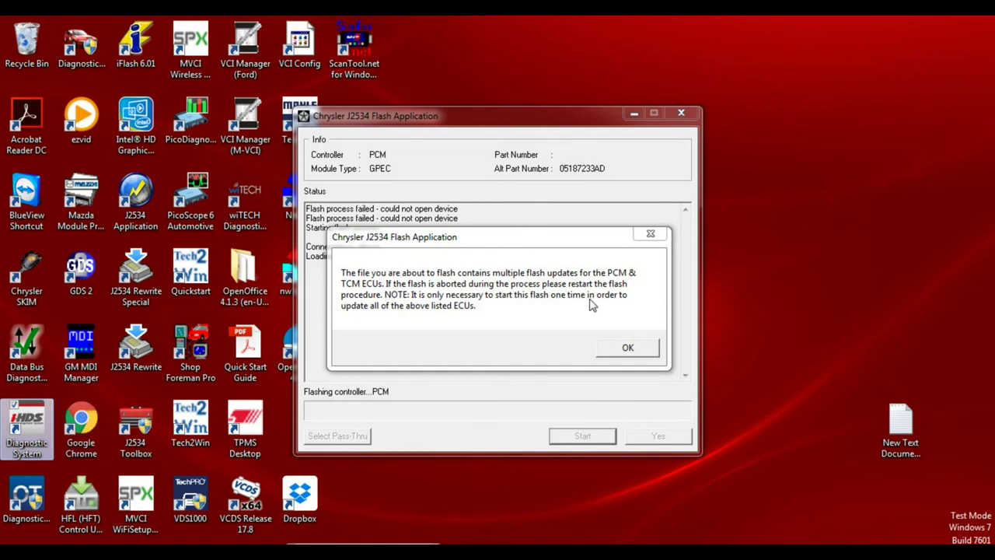
Step: Acknowledge the PCM/TCM multiple-ECU notice and let the flash run to the ignition-off prompt
click(627, 346)
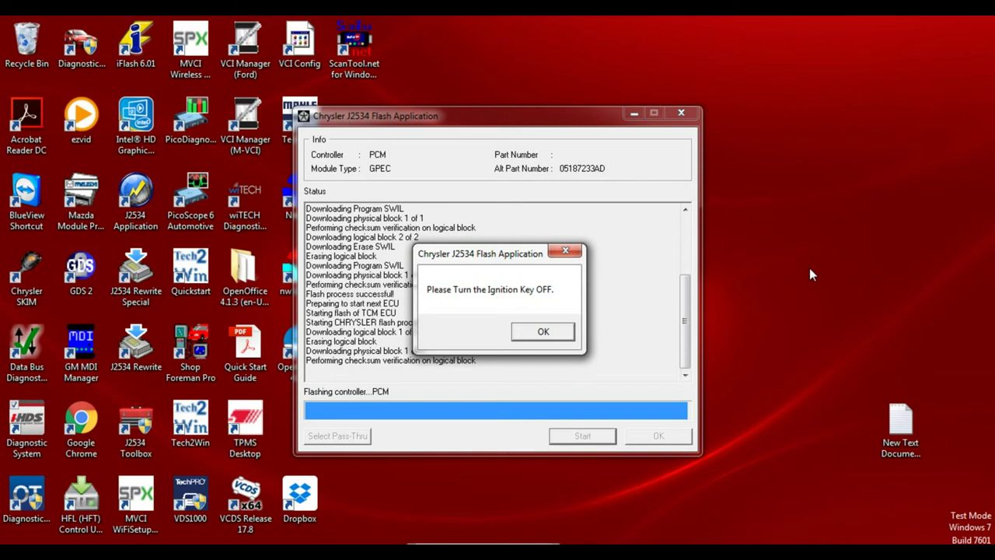
Step: Cycle the ignition off and on as prompted, then close the application after successful flashing
click(543, 332)
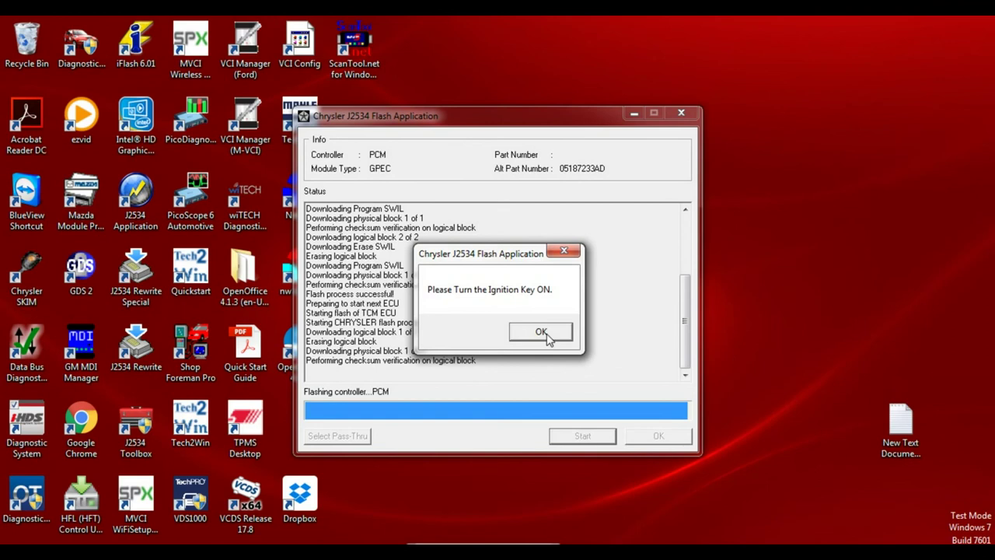
click(541, 332)
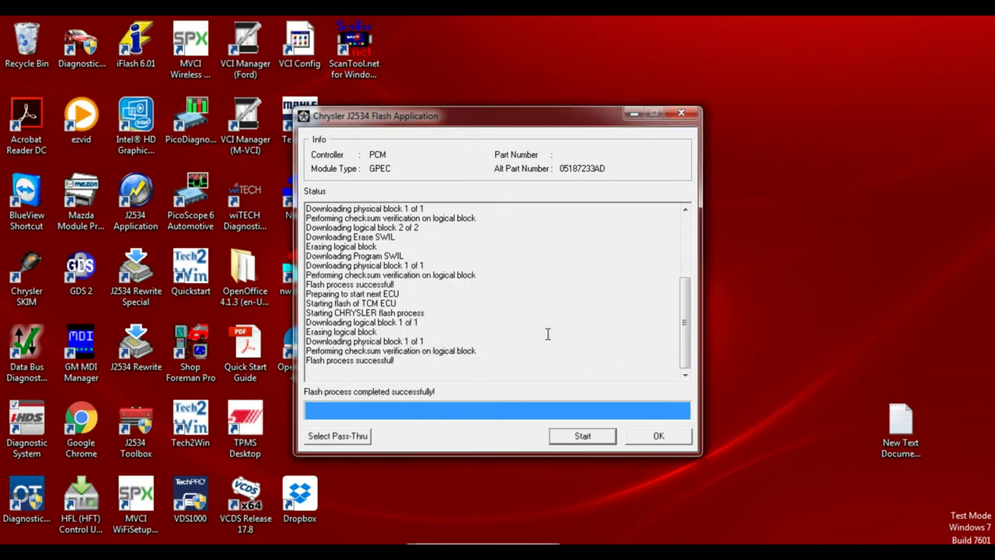
click(658, 436)
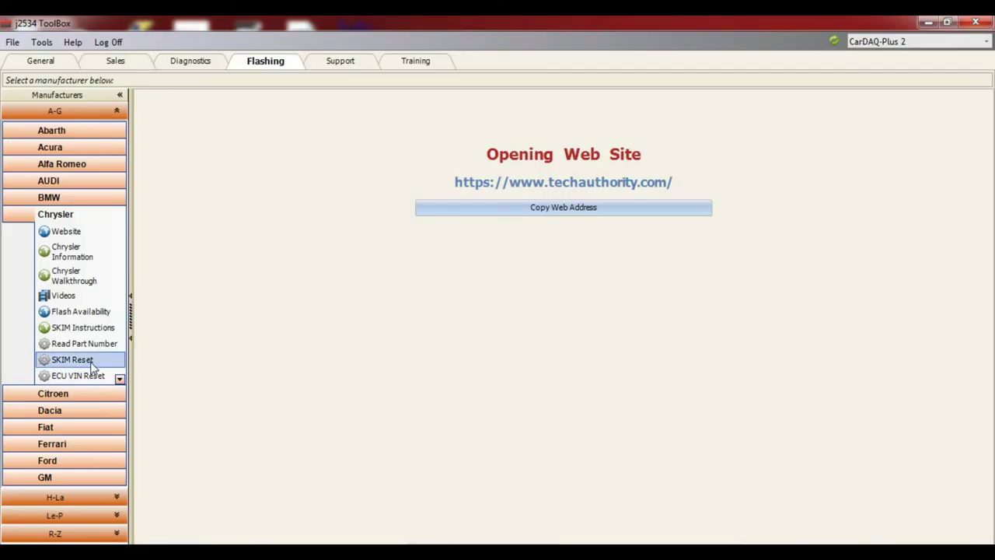
Step: Read the ECM VIN in Chrysler ECU VIN Reset, confirming ignition prompts, then clear the VIN field
click(92, 375)
click(469, 240)
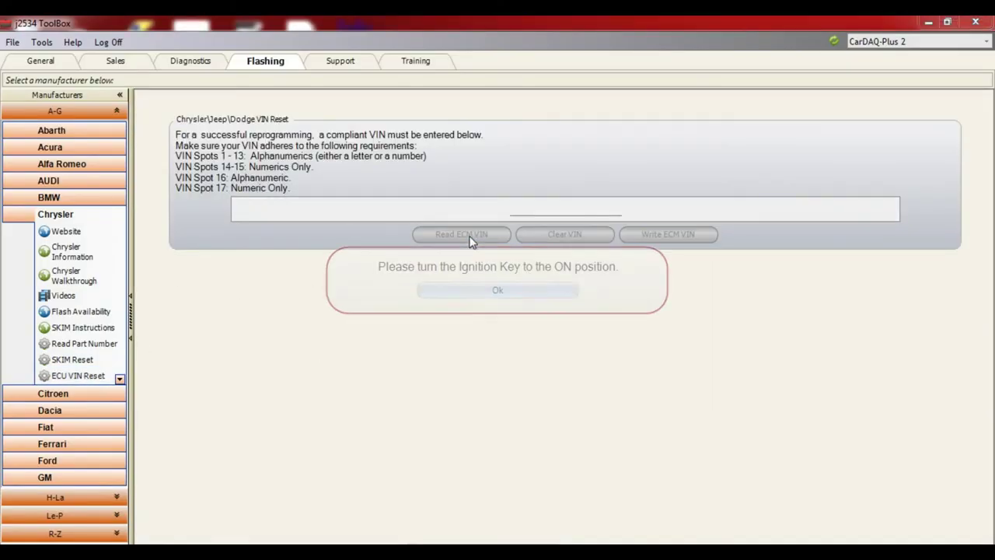
click(498, 293)
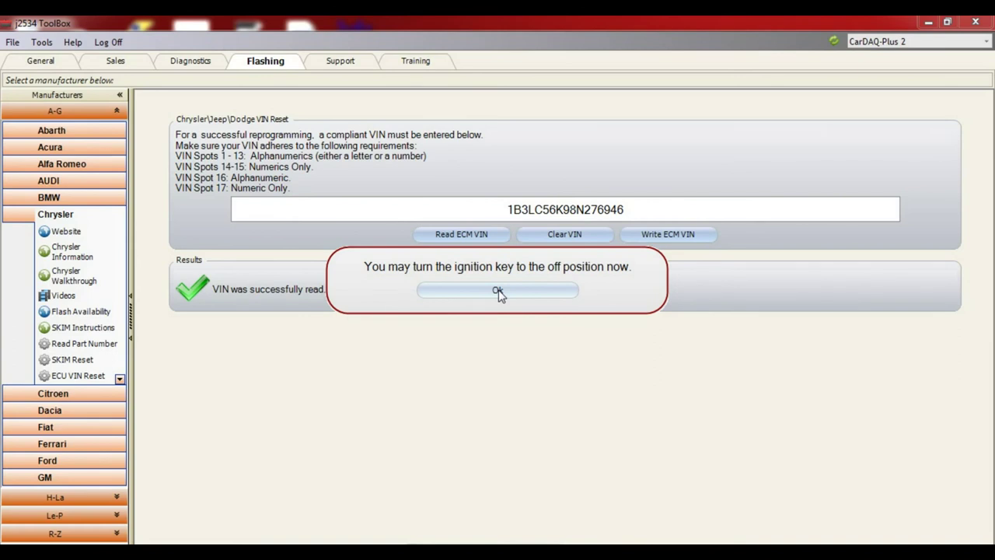
click(498, 290)
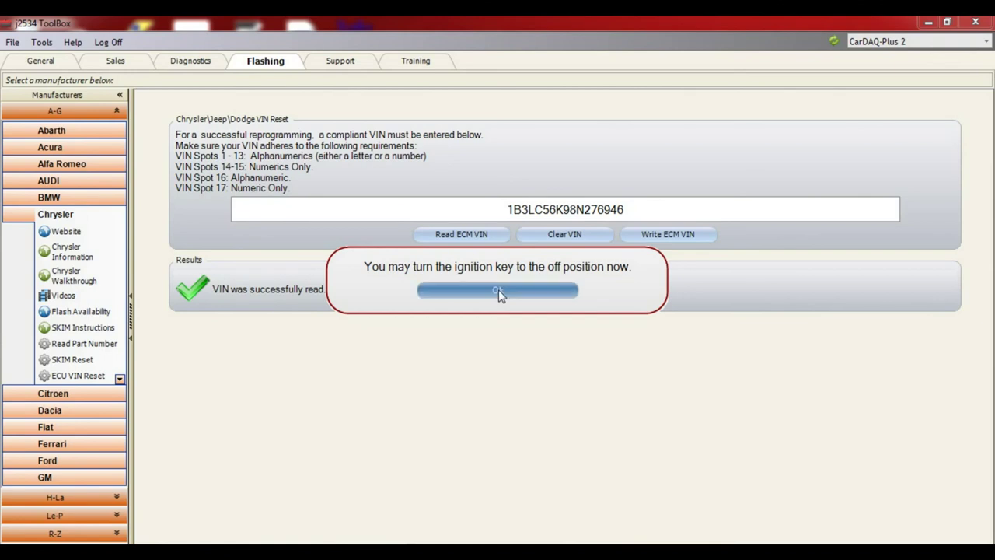
click(541, 239)
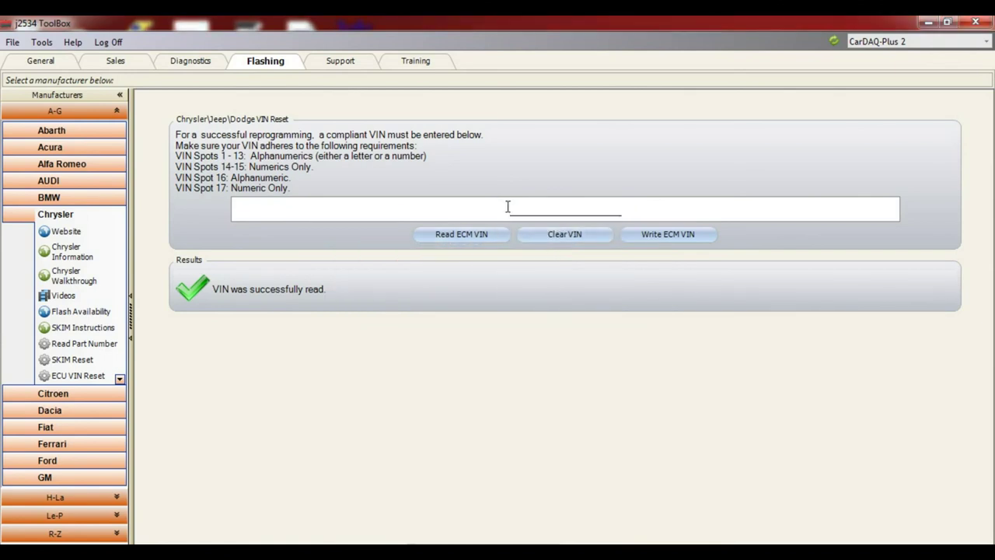
Step: Enter the replacement 17-character VIN and write it to the ECM with ignition on
text(1b3lc46kx8n183735)
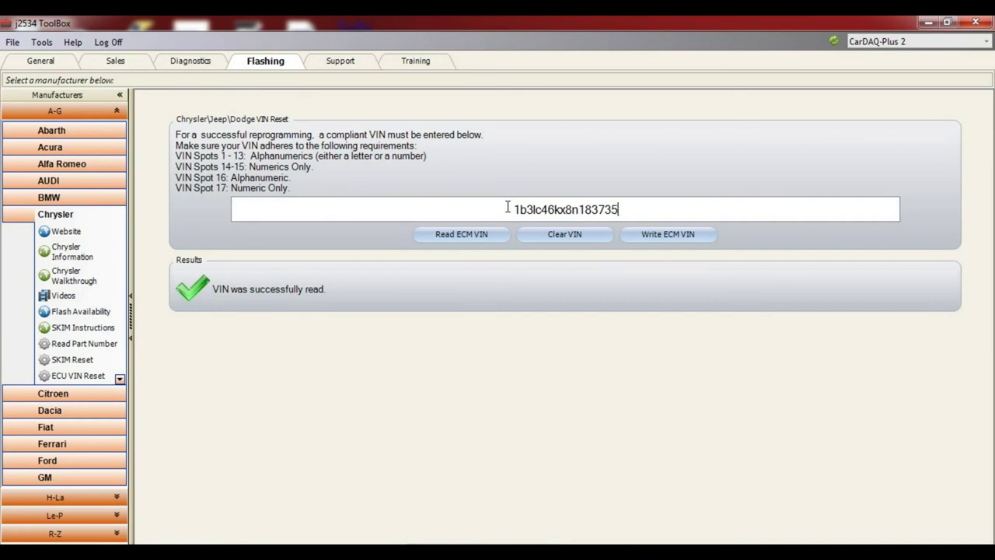
click(637, 231)
click(547, 294)
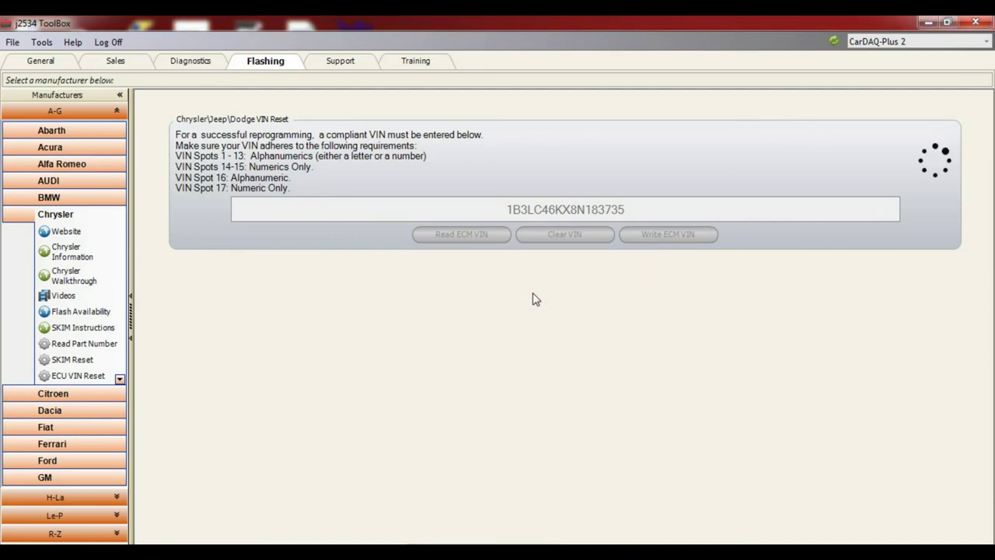